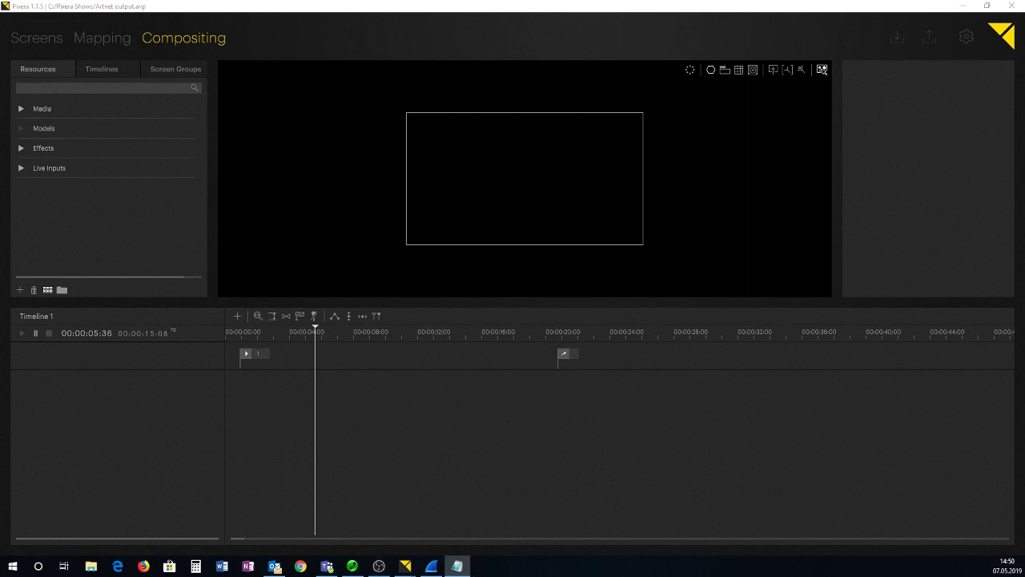
Step: Bring device.pdtf up in Notepad and centre it to read Outer 1 and Folder A's Inner A1–A3
click(457, 566)
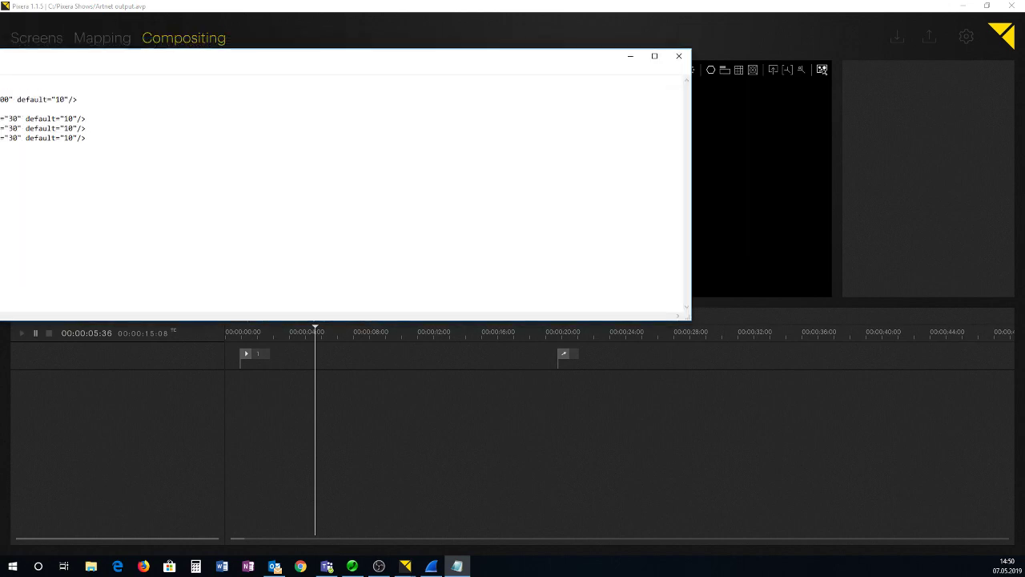
drag(160, 64, 310, 168)
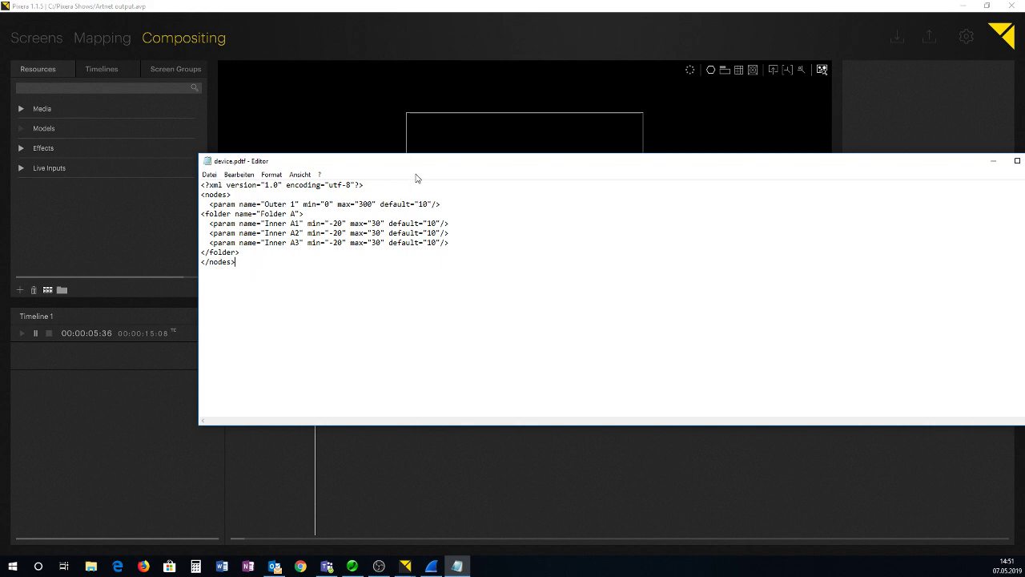
drag(314, 166, 233, 182)
Step: Close the device file, restore Wireshark, and add the custom device as Layer 1 on Timeline 1
click(960, 177)
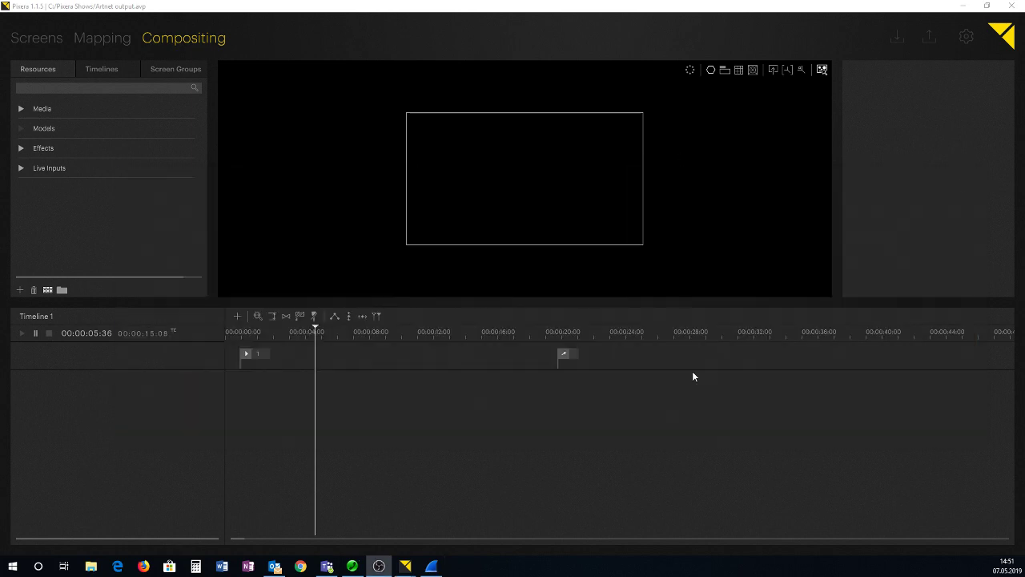
click(432, 566)
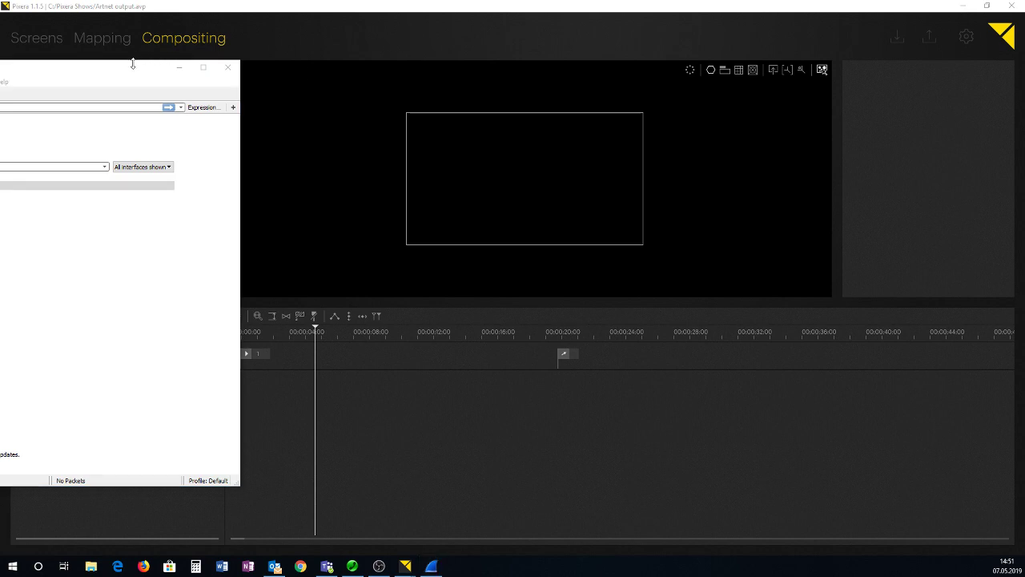
drag(131, 77, 0, 78)
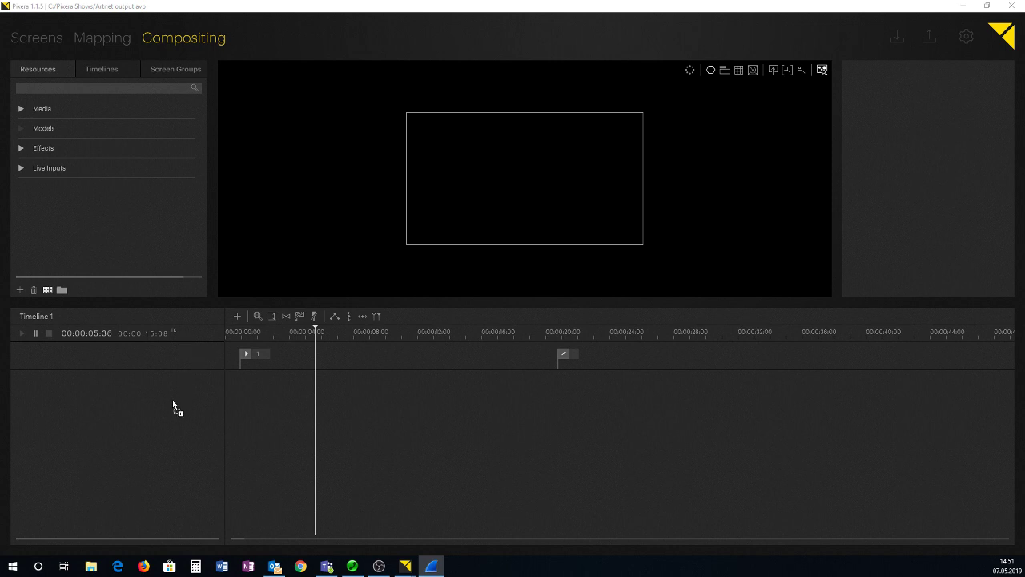
drag(172, 400, 172, 400)
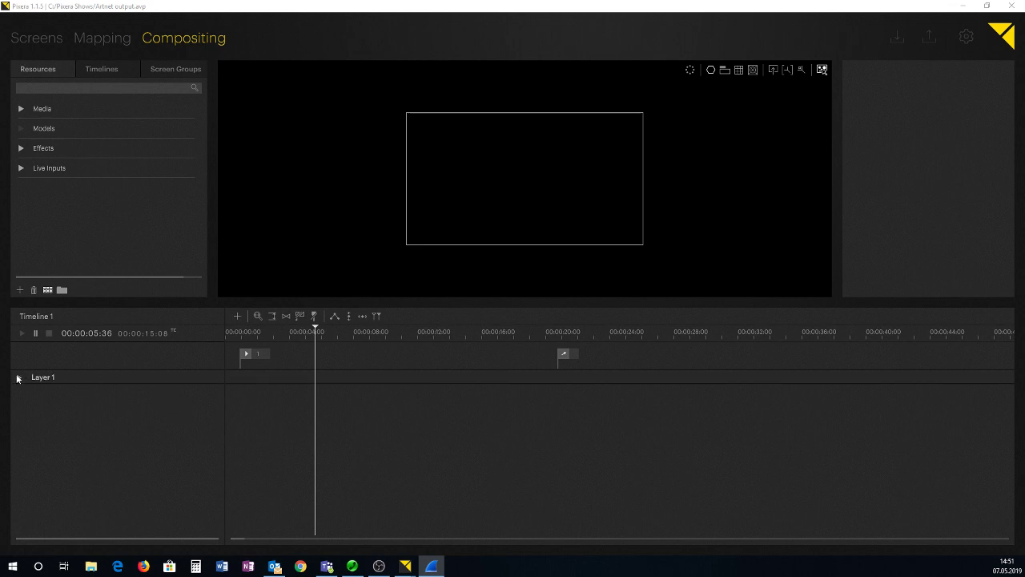
click(966, 36)
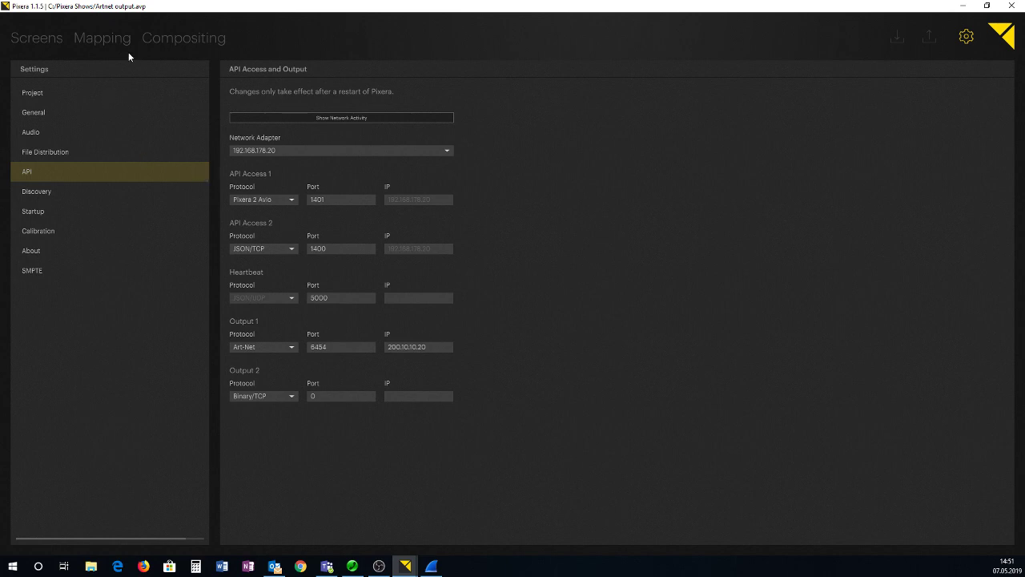
click(163, 38)
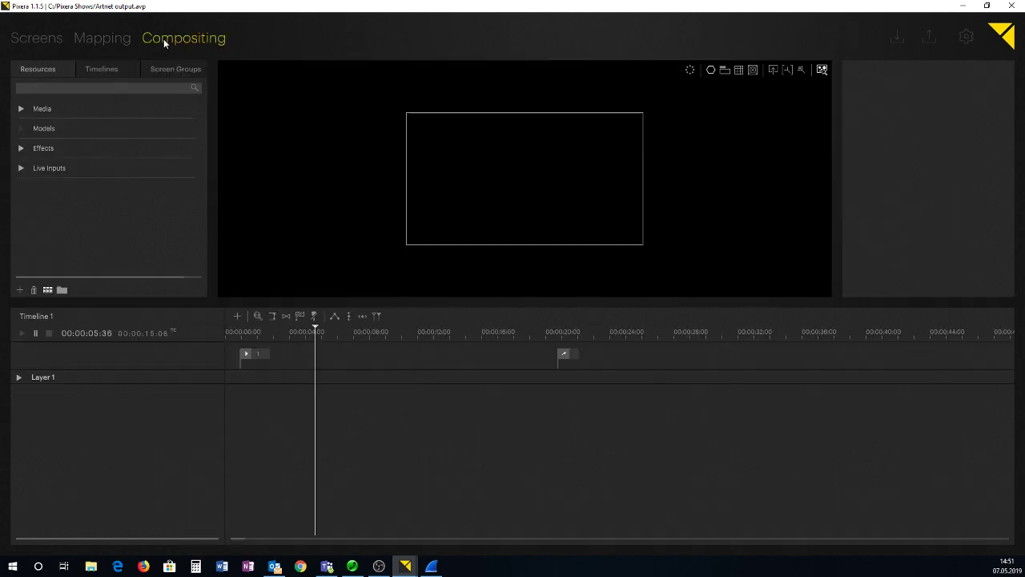
Step: Expand Layer 1 and Folder A, and create a clip on Layer 1
click(19, 379)
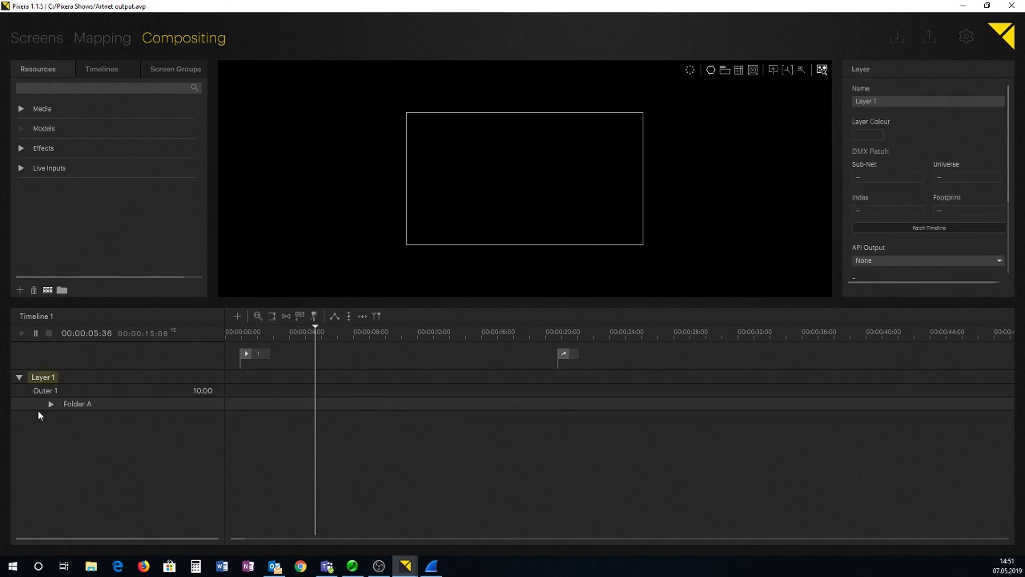
click(50, 405)
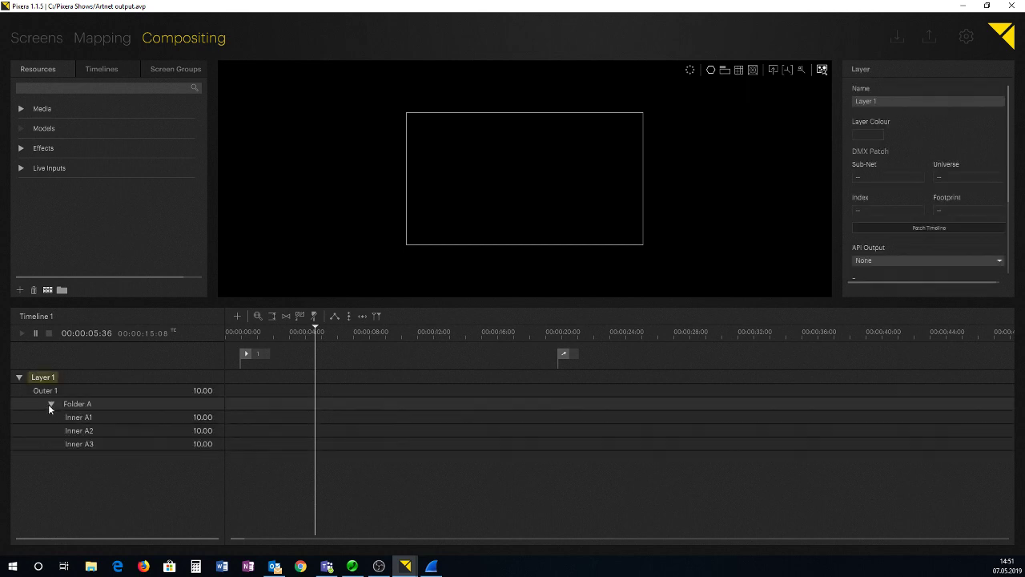
double_click(244, 418)
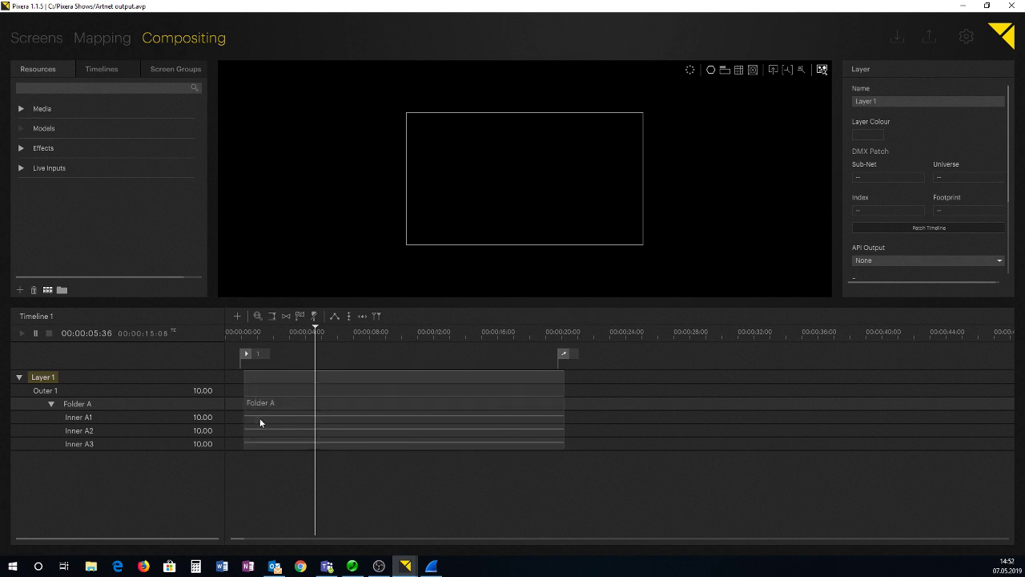
Step: Keyframe Inner A1 from -20 at zero to 30 at twenty seconds
double_click(257, 416)
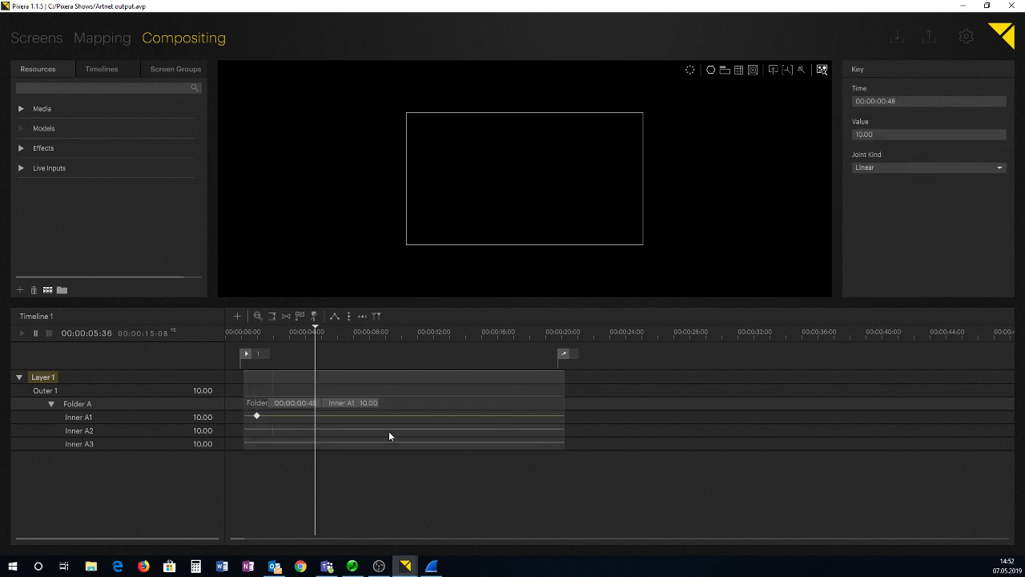
double_click(432, 418)
drag(530, 415, 573, 404)
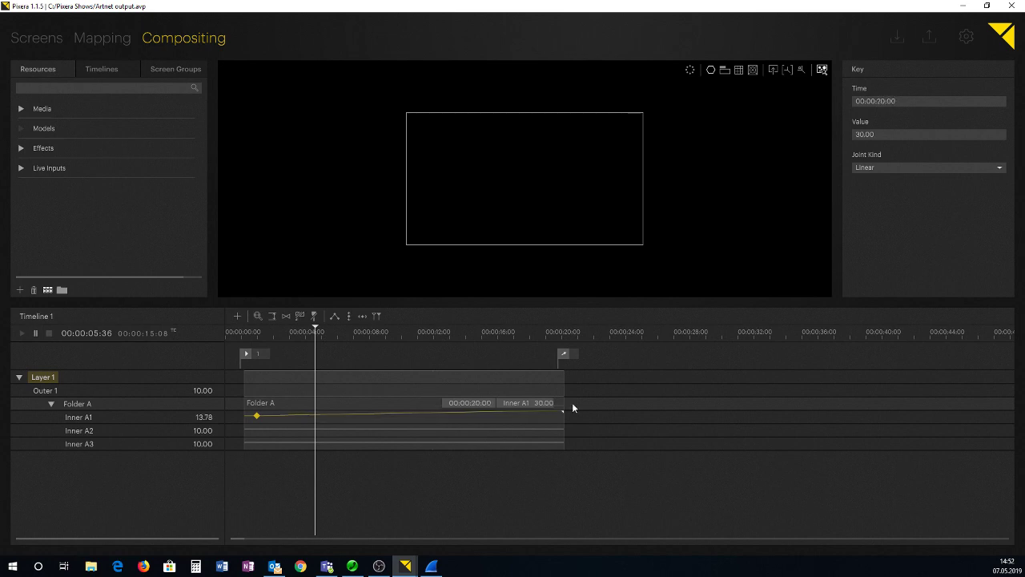
click(256, 414)
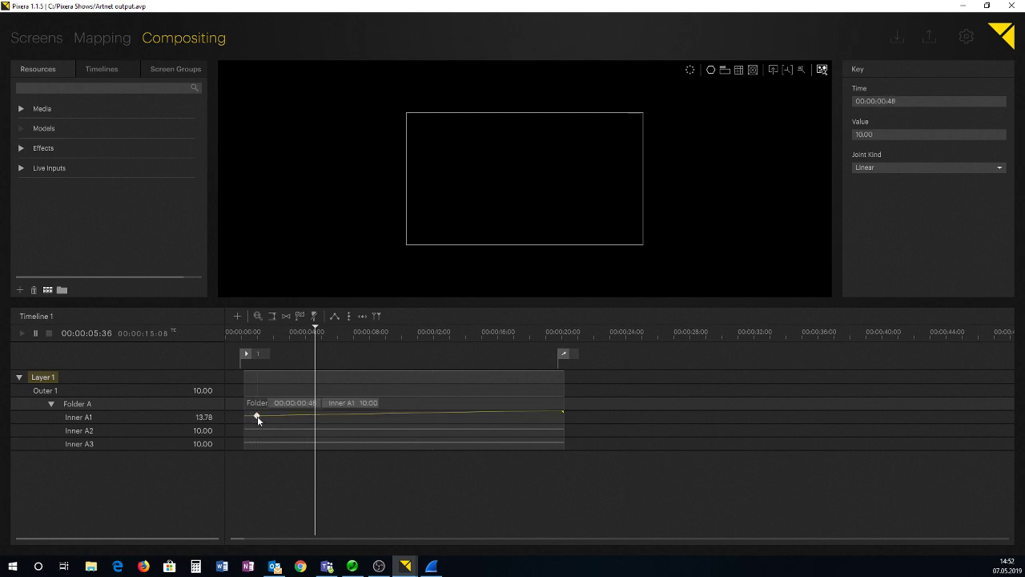
drag(256, 417, 238, 429)
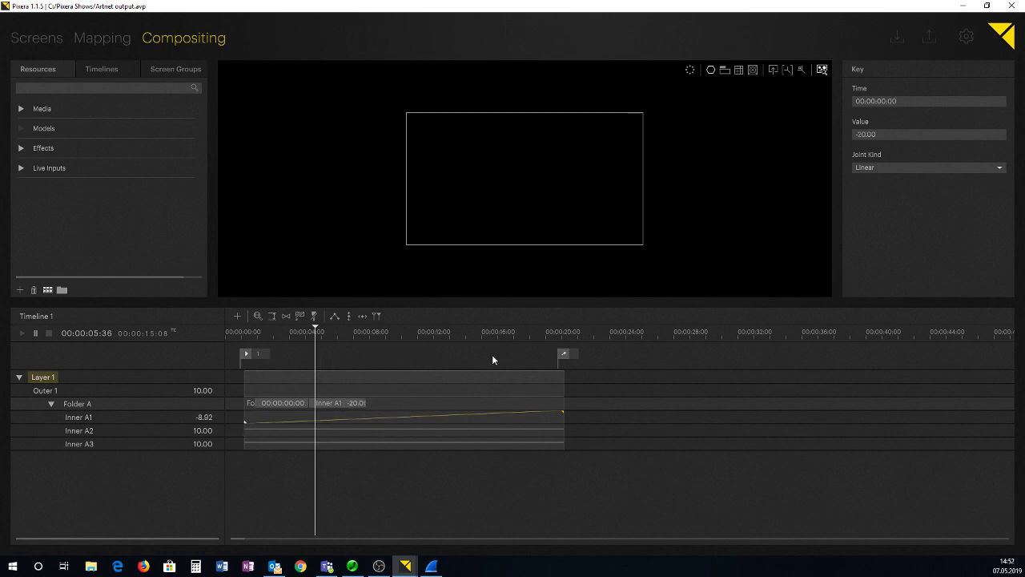
drag(481, 383, 472, 375)
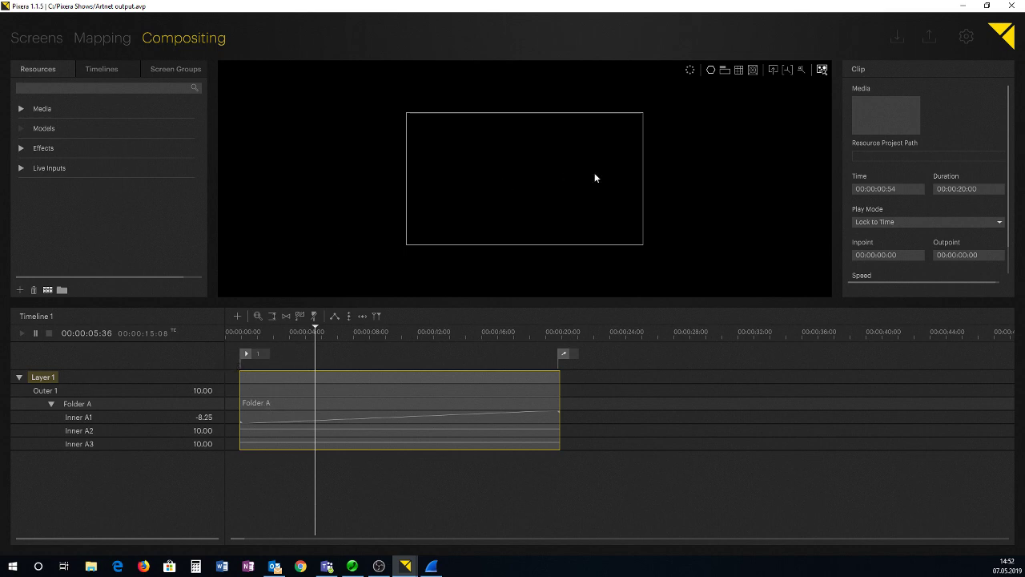
Step: Route Layer 1's API output to Output 1
key(space)
click(53, 376)
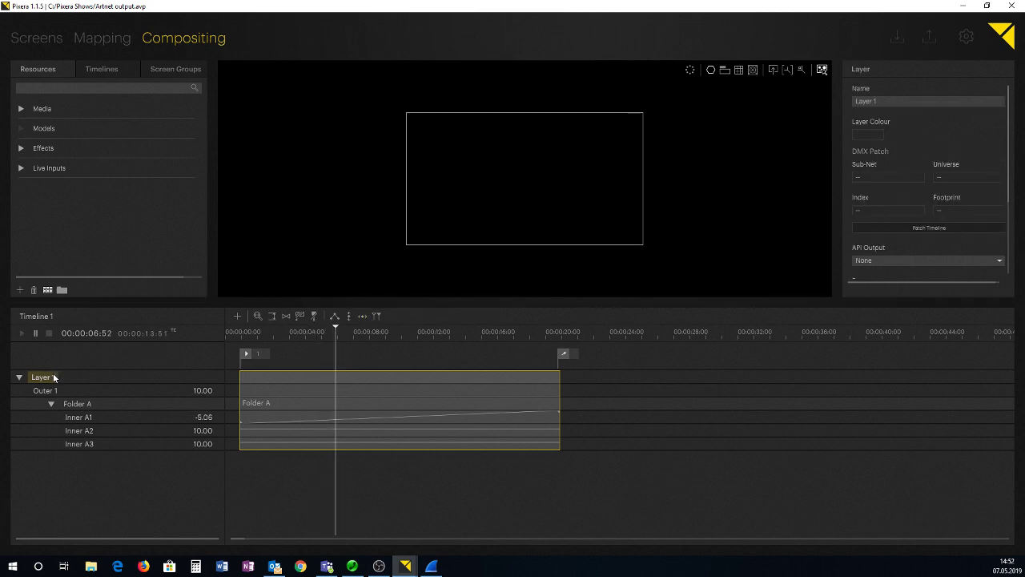
scroll(879, 250, down, 1)
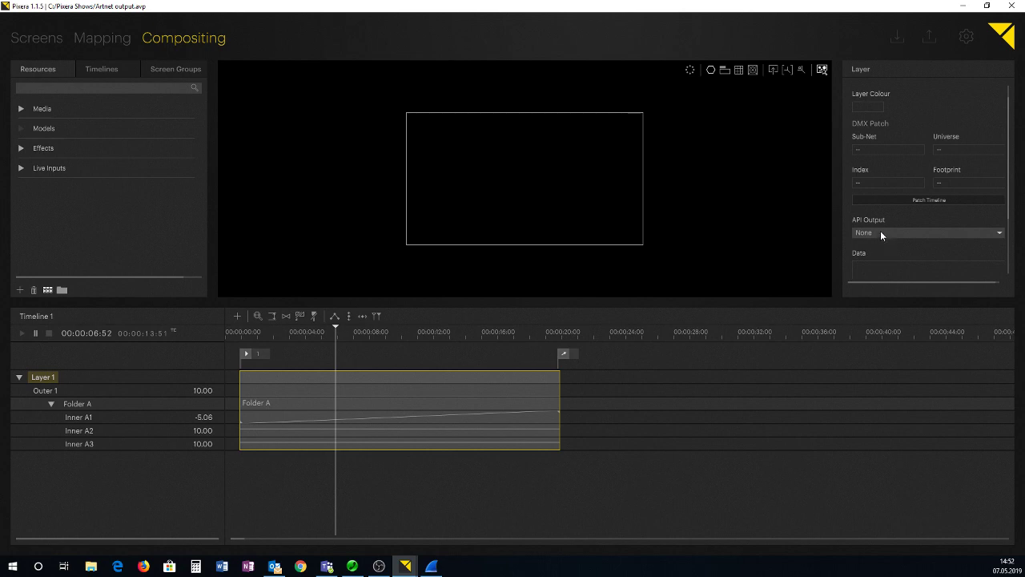
click(881, 233)
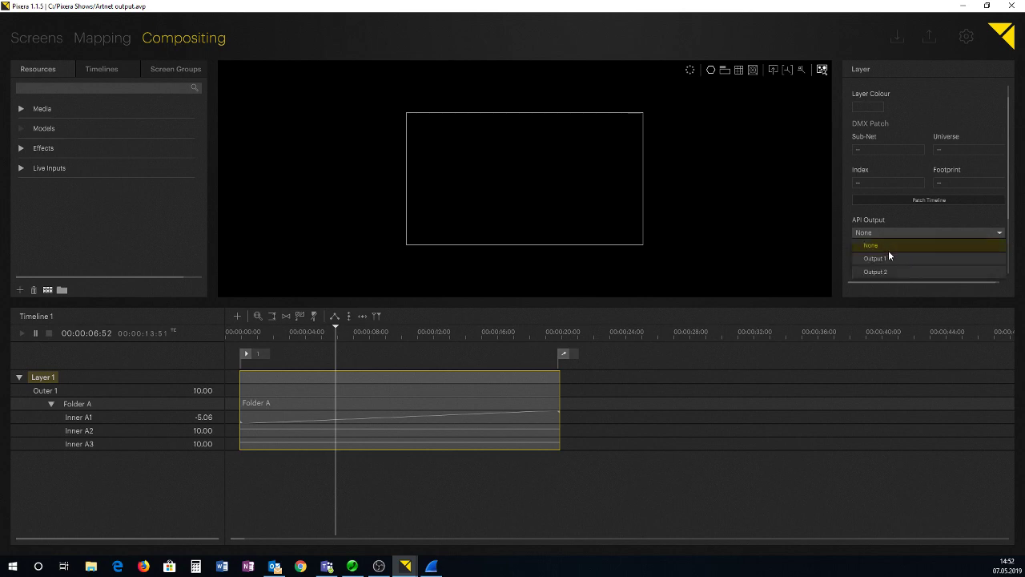
click(889, 258)
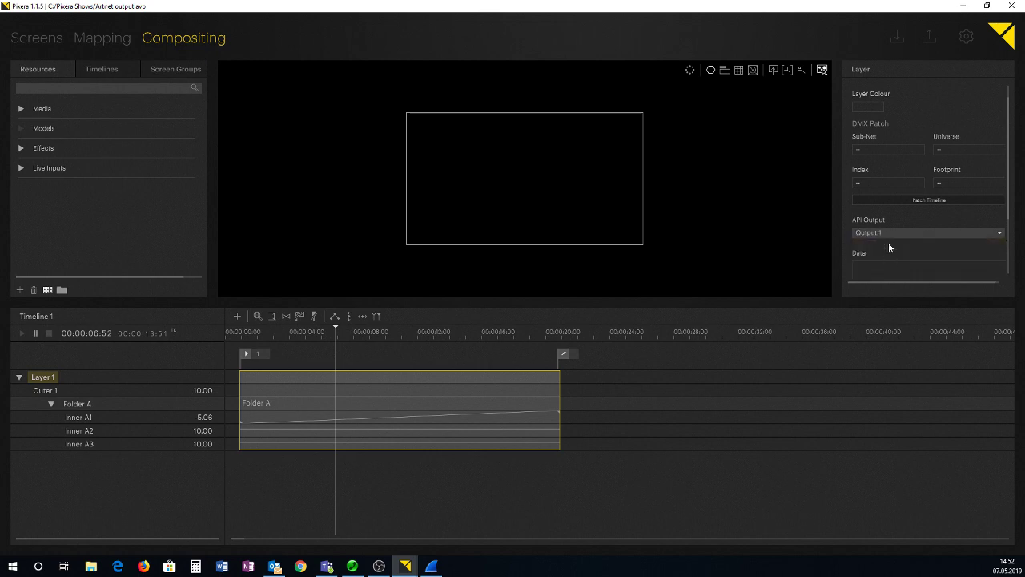
Step: Patch Layer 1 to universe 01, auto-patch the DMX addresses, and start playback
click(897, 200)
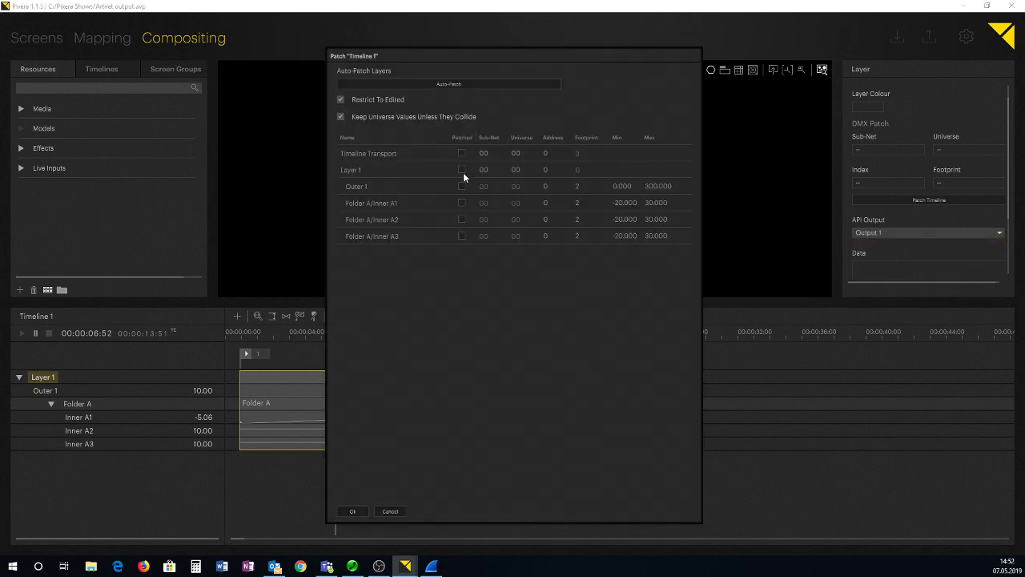
double_click(518, 169)
key(BackSpace)
text(01)
key(Return)
click(447, 83)
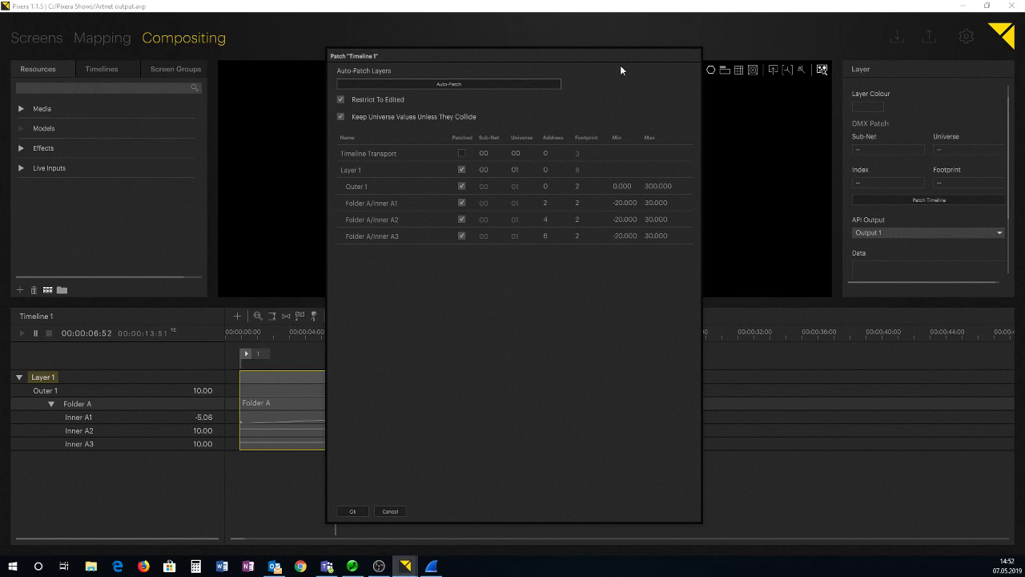
click(350, 511)
key(space)
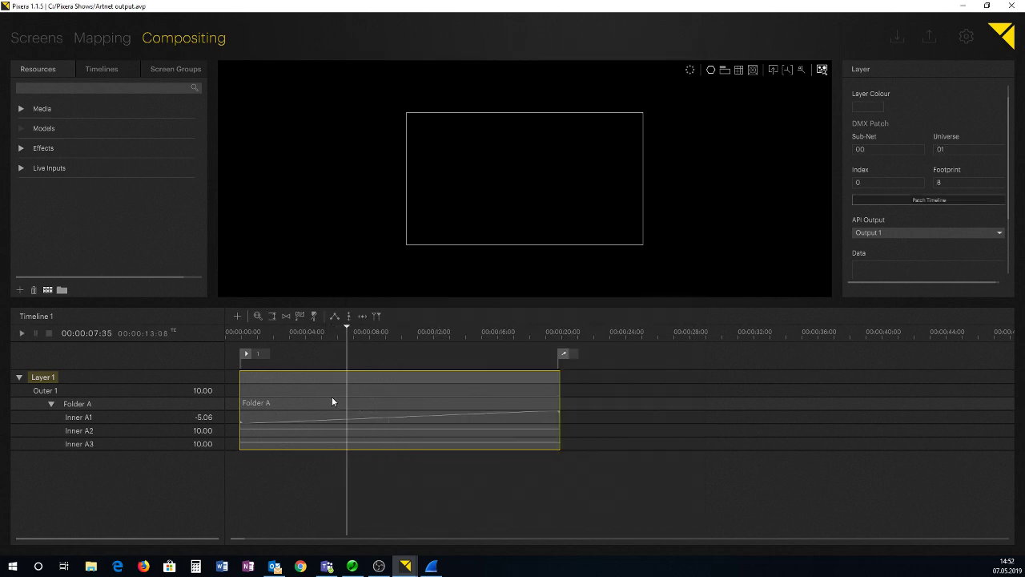
Step: Show API network activity in Settings, listing Output 1's Art-Net link to 200.10.10.20
click(966, 37)
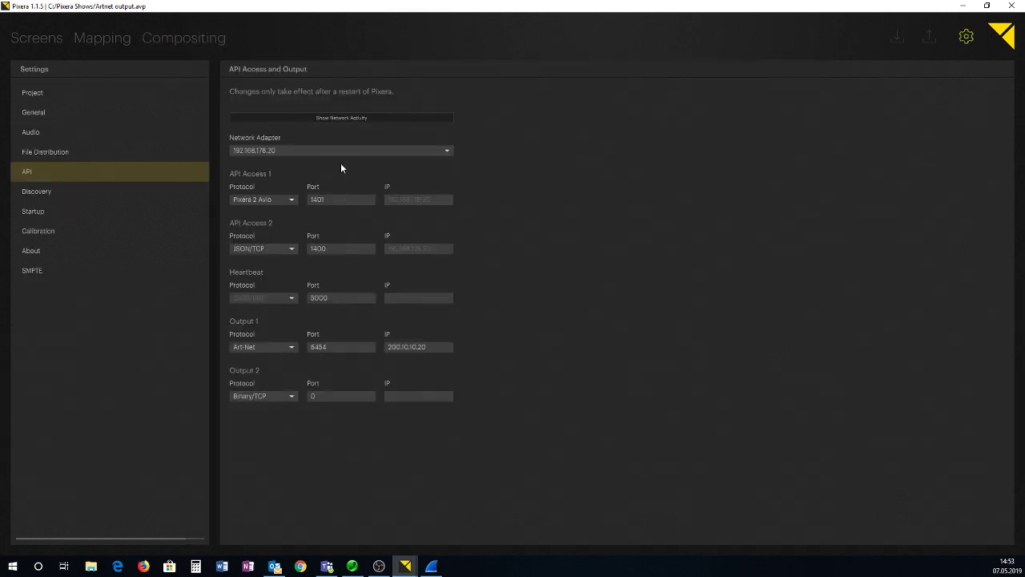
click(332, 117)
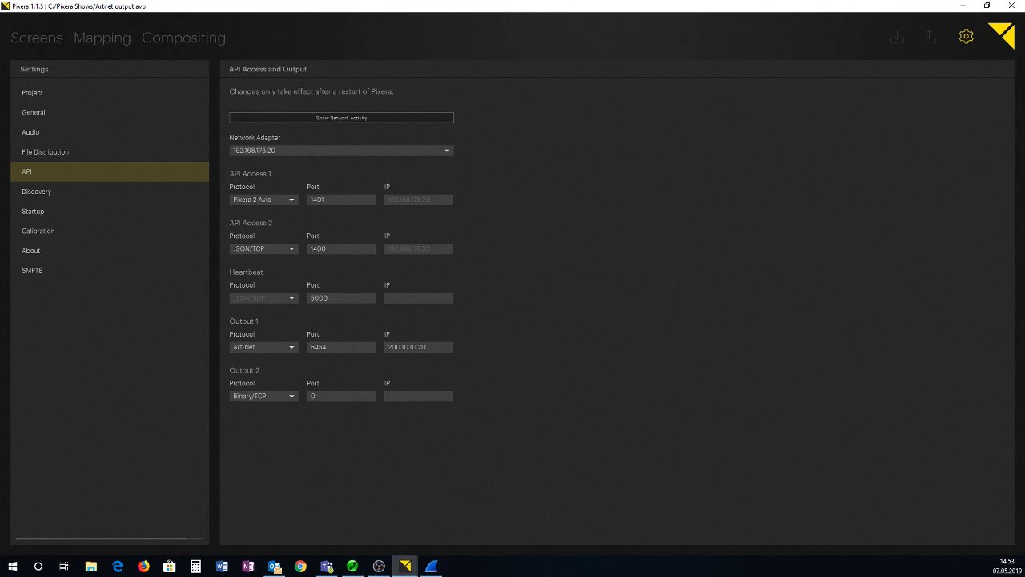
click(332, 117)
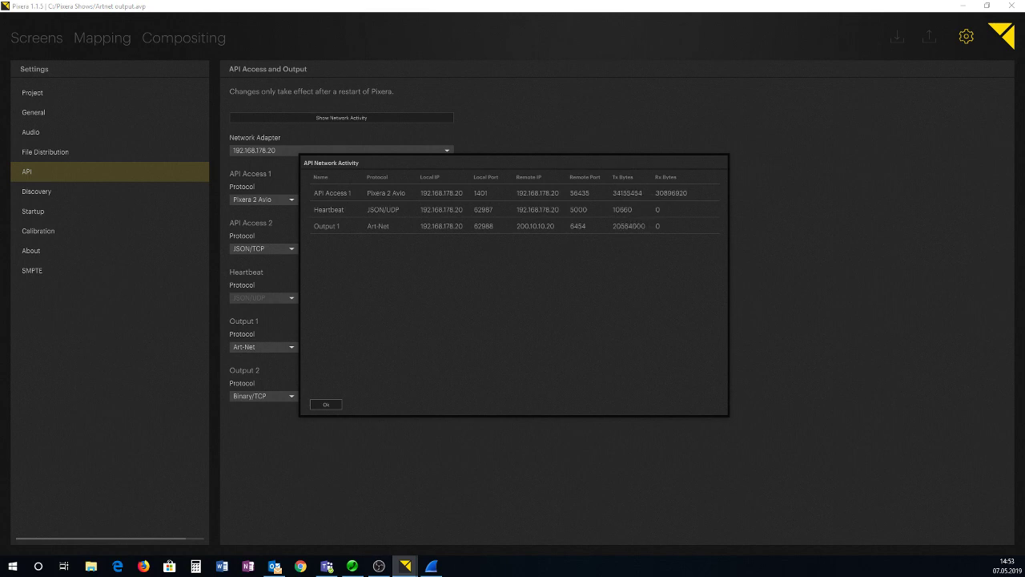
Step: Capture WLAN traffic in Wireshark until ArtDMX packets appear, then stop the capture
click(431, 566)
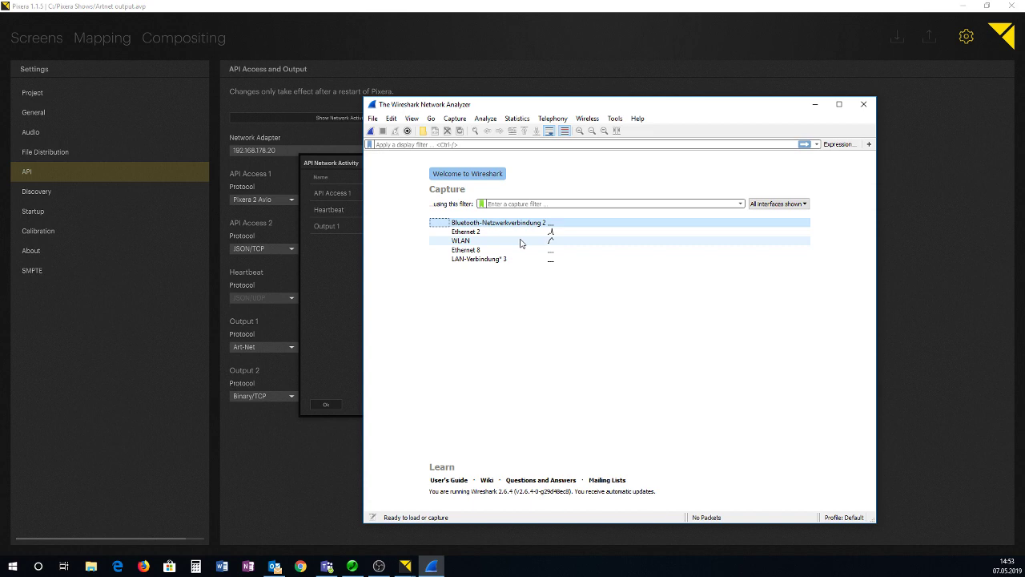
click(520, 242)
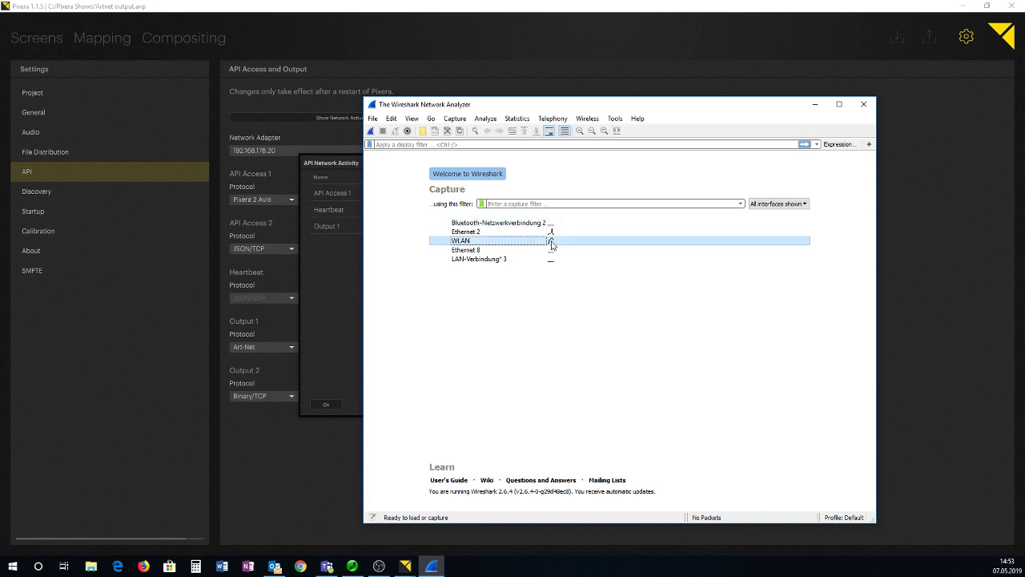
double_click(551, 240)
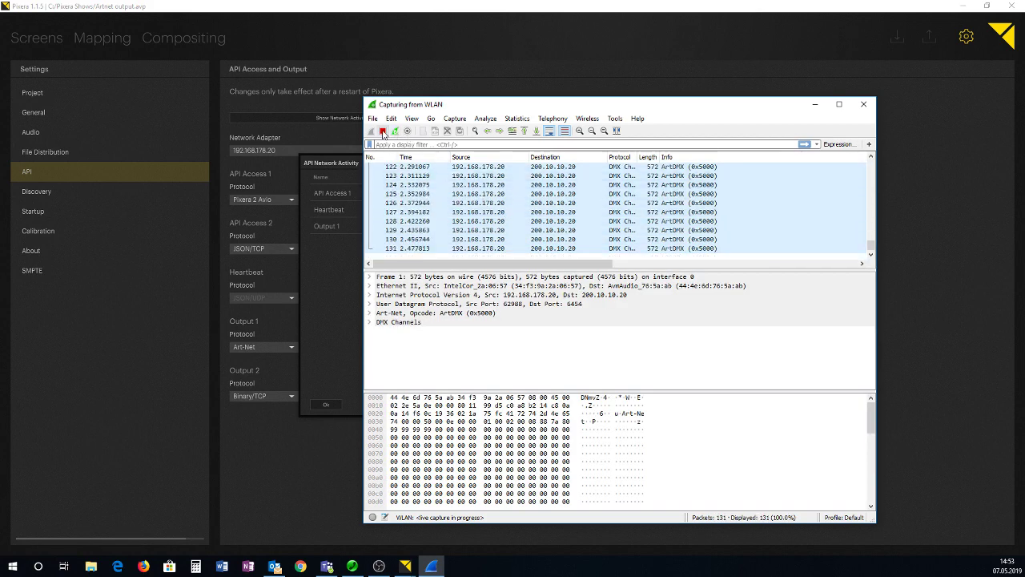
click(382, 133)
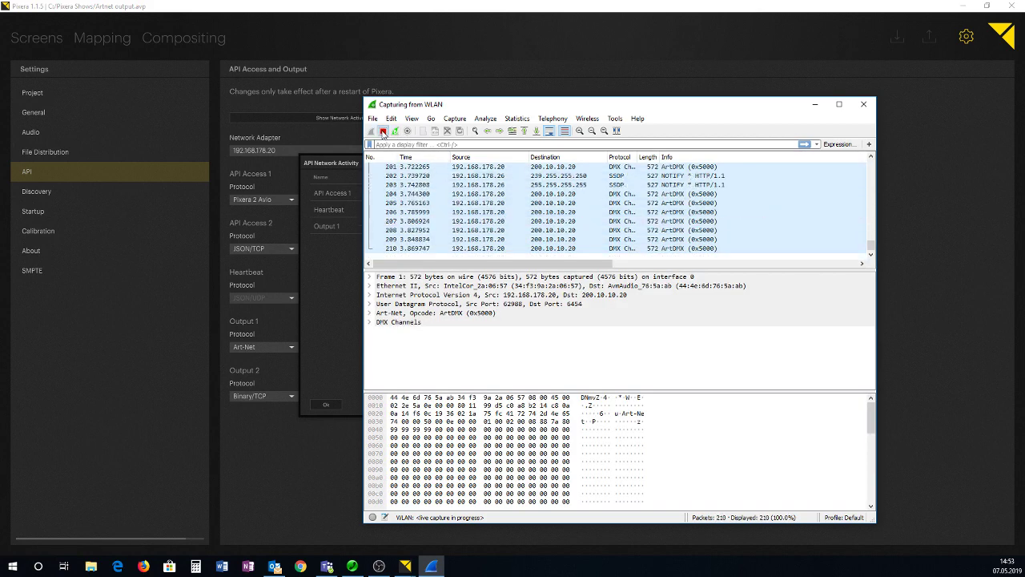
Step: Step through ArtDMX packets 204–213 to inspect their Art-Net details
click(428, 194)
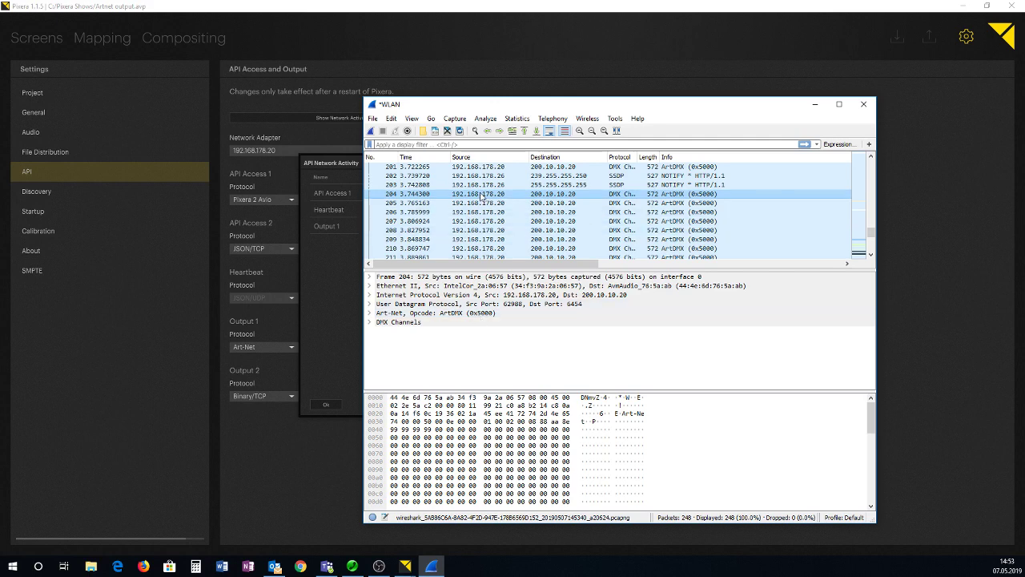
key(Down)
key(Down)
key(Down)
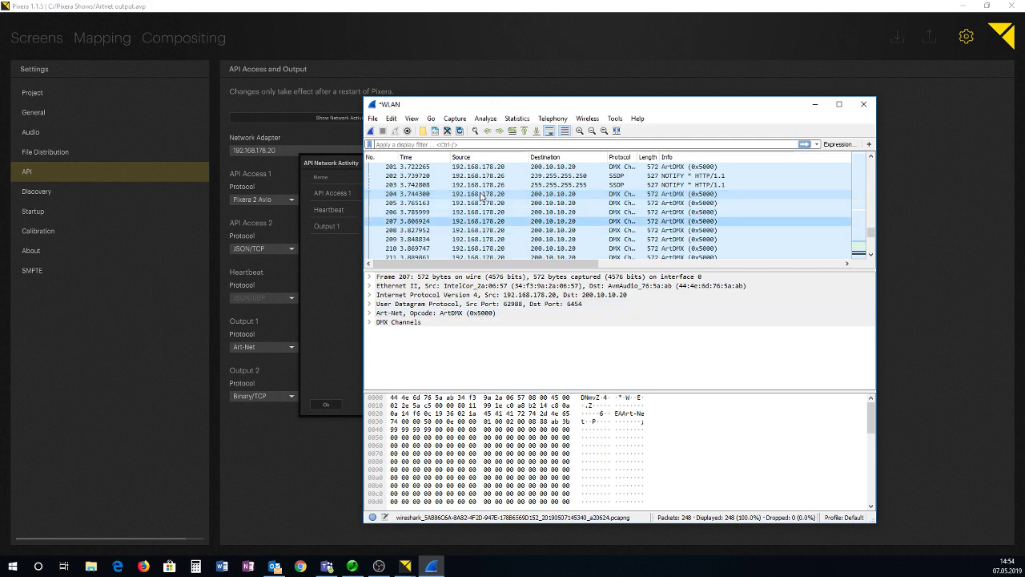
key(Down)
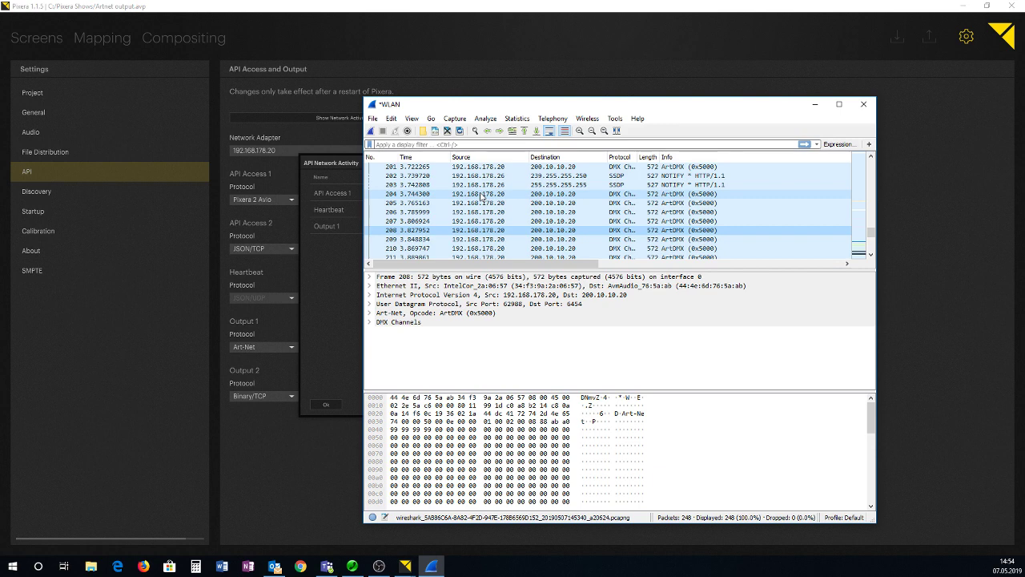
key(Down)
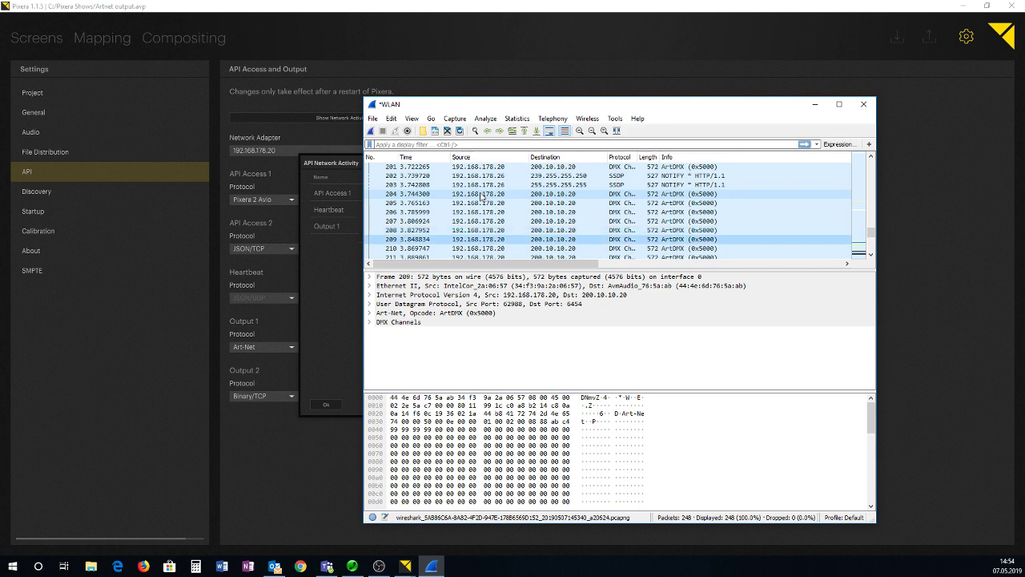
key(Down)
key(Down)
key(Down)
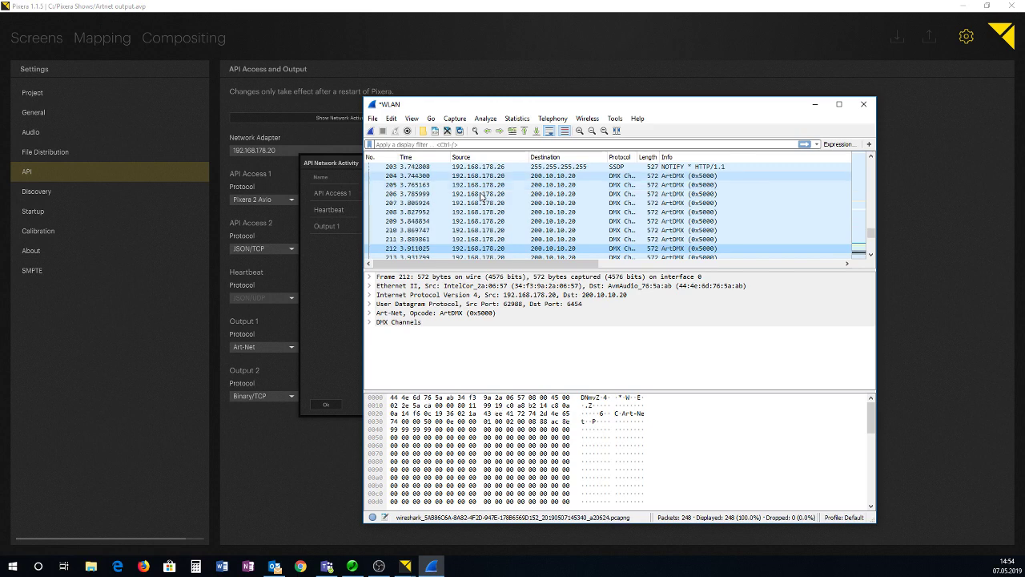
key(Down)
key(Up)
key(Up)
key(Up)
key(Up)
key(Up)
key(Up)
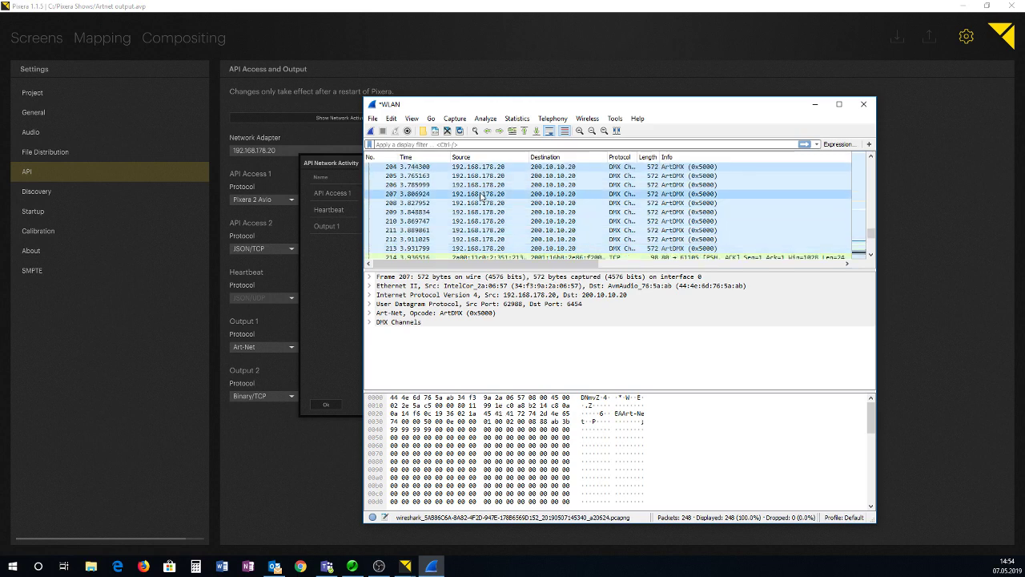
key(Up)
key(Down)
key(Down)
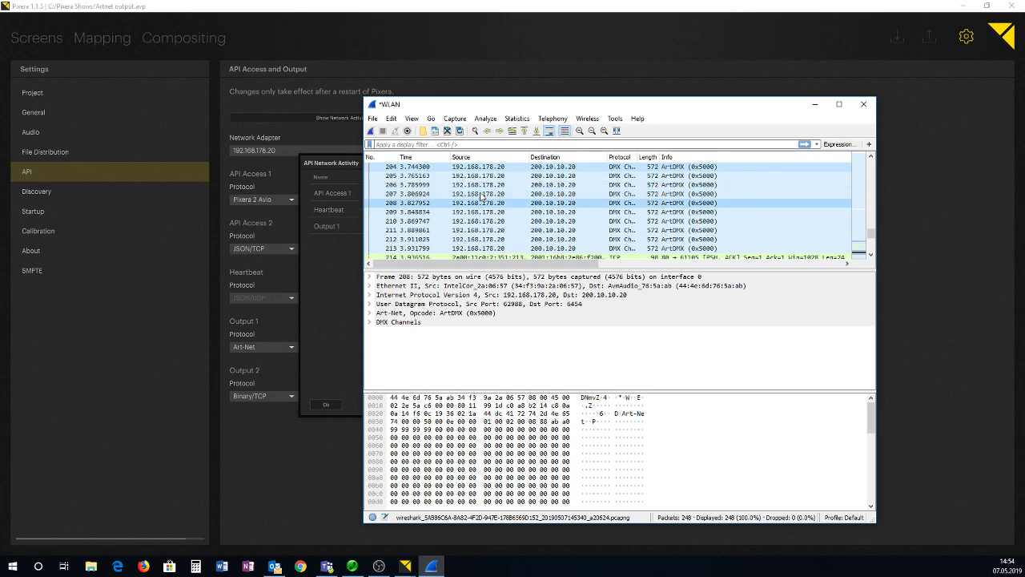